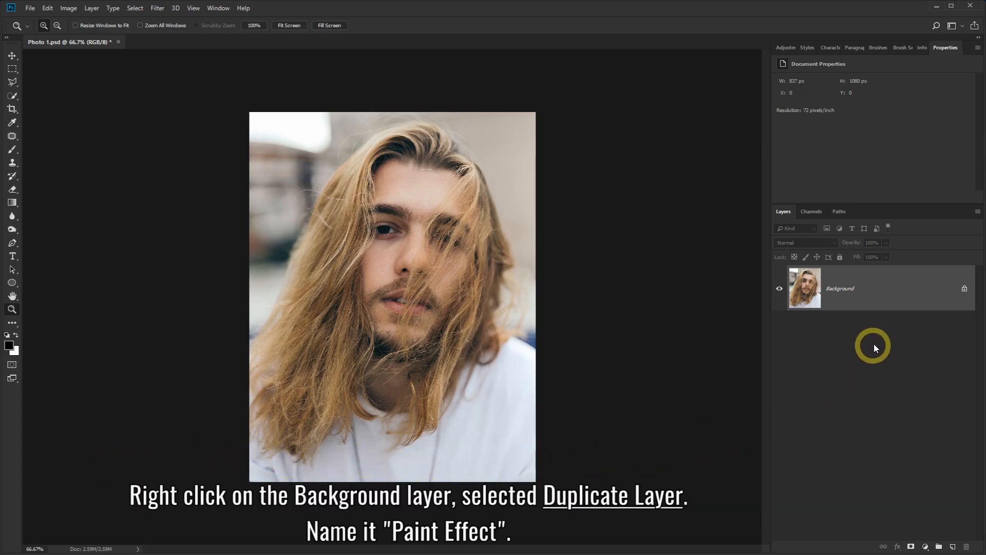
# Step: Duplicate the Background layer and name the copy "Paint Effect"
pyautogui.rightClick(879, 284)
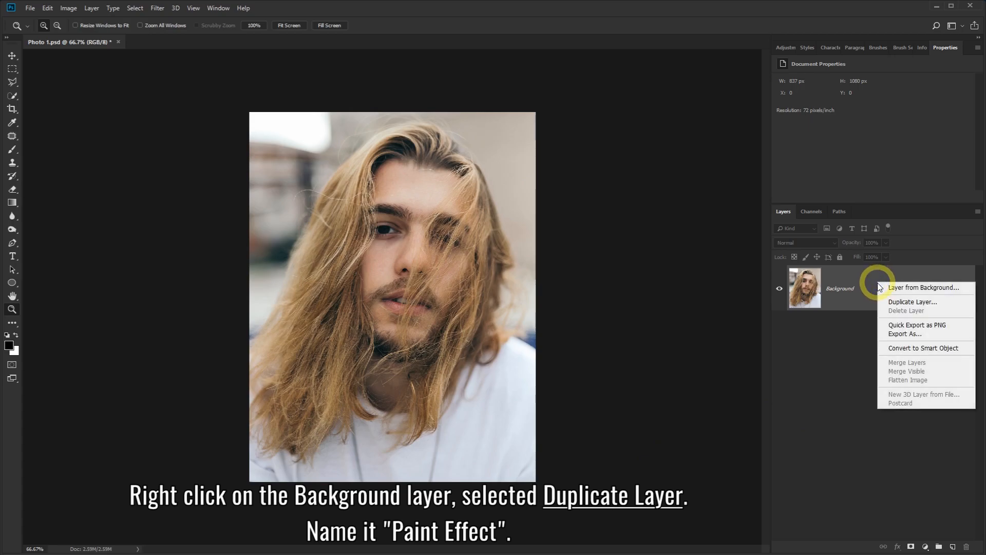
pyautogui.click(907, 306)
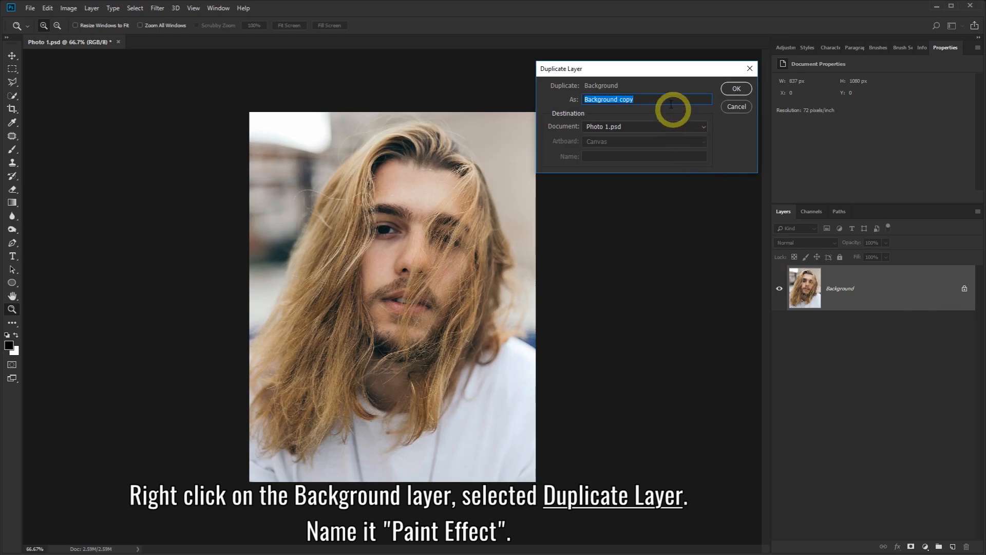
pyautogui.write('Paint Effect')
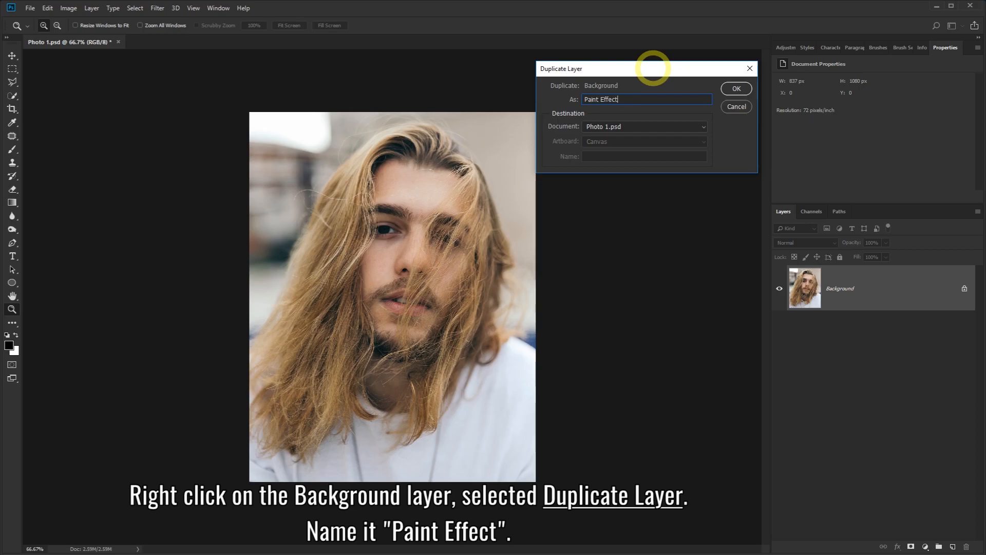
pyautogui.click(736, 88)
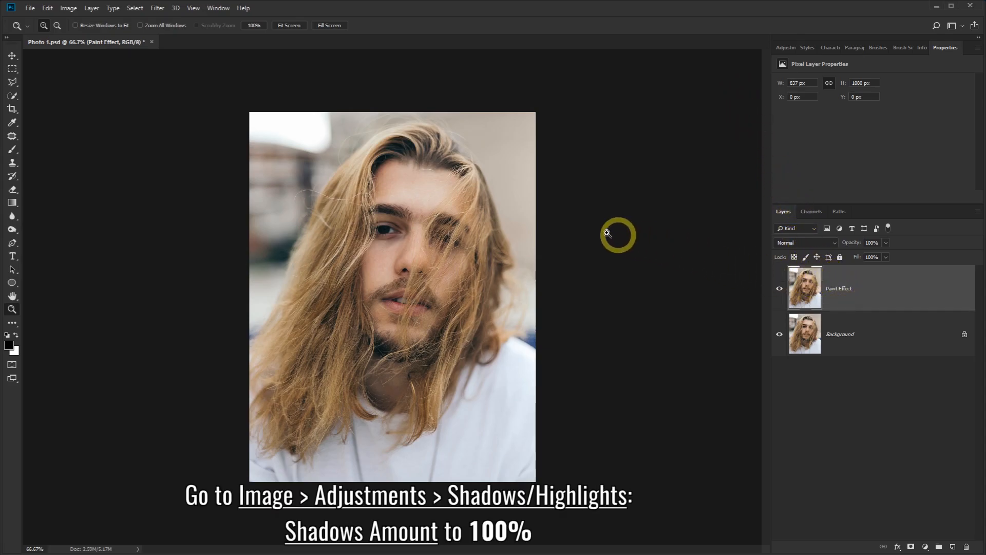
# Step: Apply a Shadows/Highlights adjustment to the Paint Effect layer with the Shadows Amount at 100% and the Highlights Amount at 0%
pyautogui.click(69, 9)
pyautogui.click(136, 35)
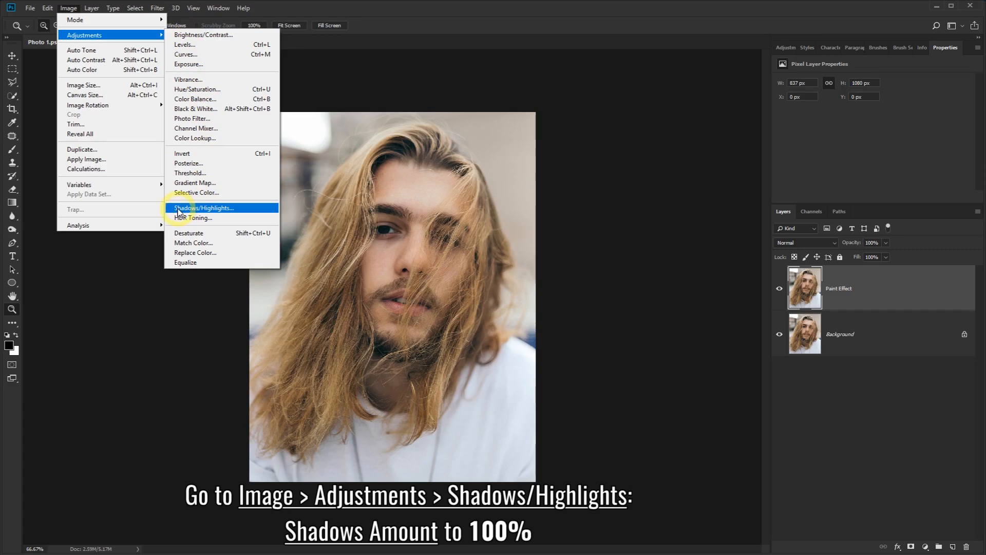
pyautogui.click(204, 208)
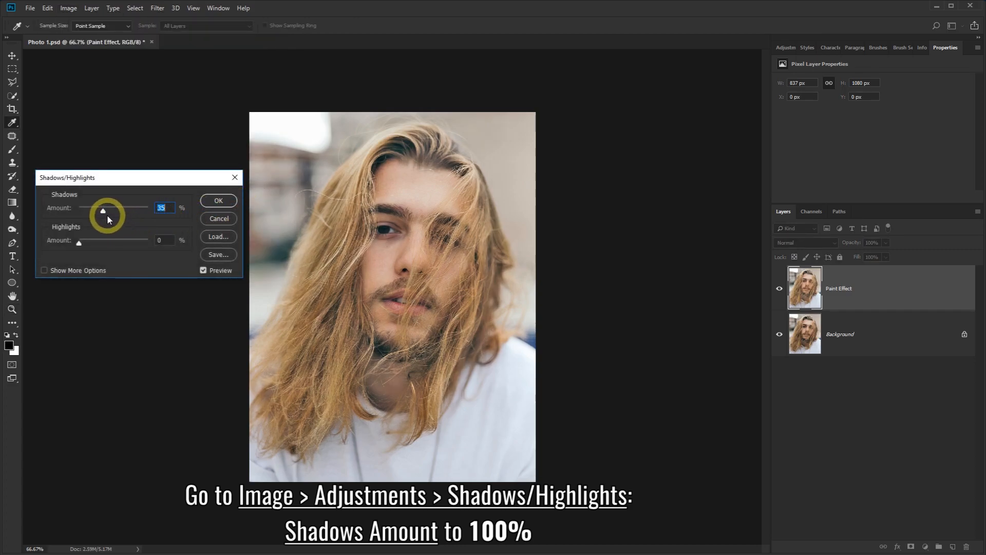
pyautogui.moveTo(102, 212); pyautogui.dragTo(161, 212)
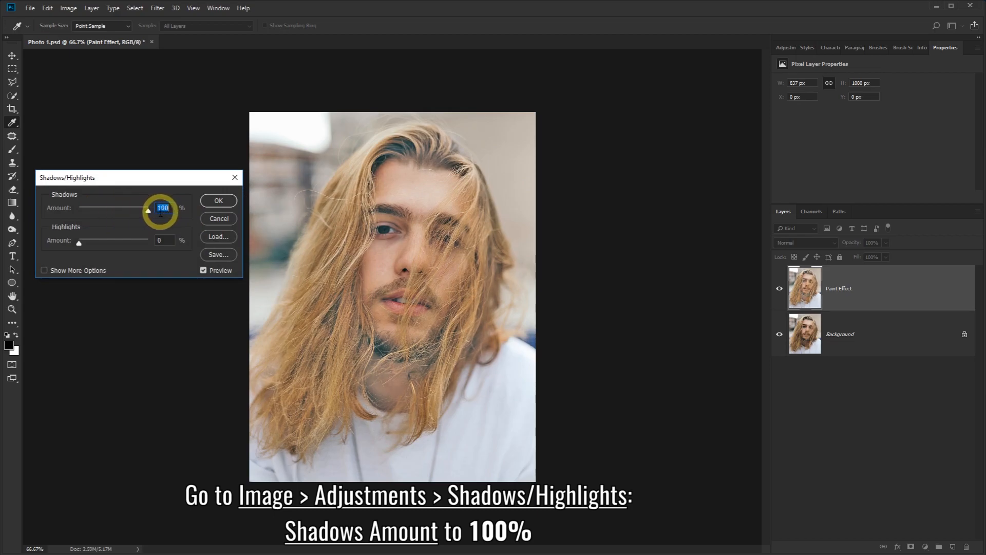
pyautogui.click(45, 271)
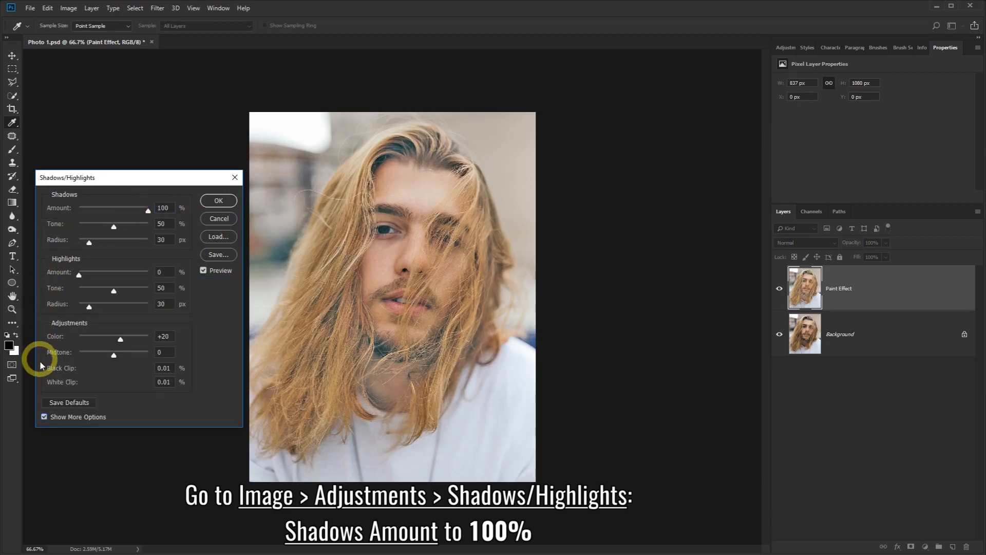
pyautogui.click(44, 417)
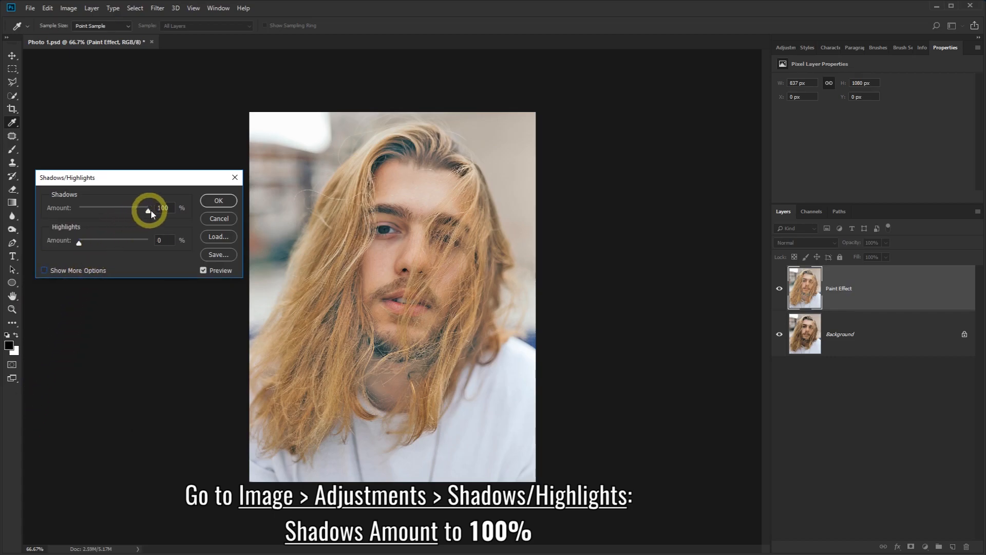
pyautogui.click(216, 205)
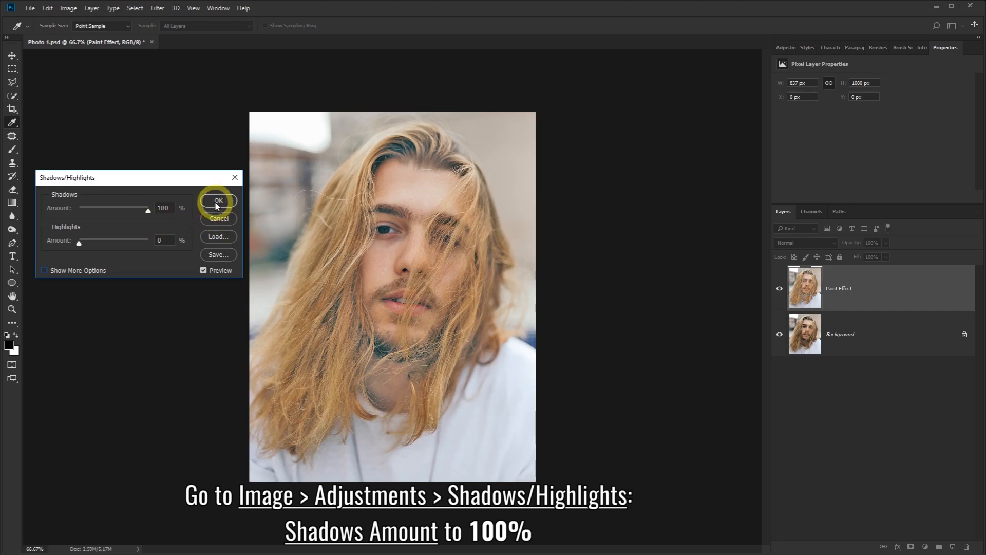
pyautogui.press('z')
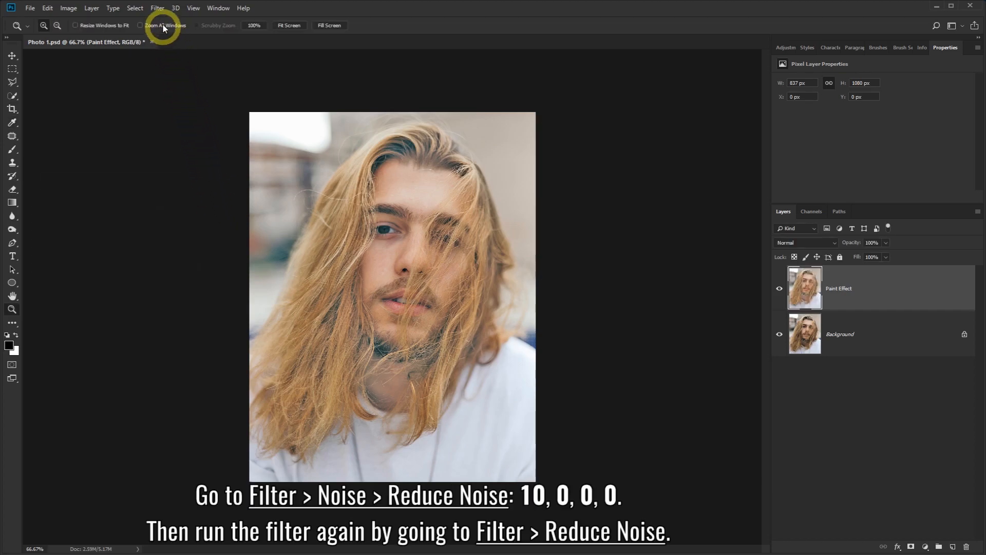
# Step: Run Reduce Noise twice on the Paint Effect layer with Strength 10 and Preserve Details, Reduce Color Noise and Sharpen Details at 0
pyautogui.click(158, 8)
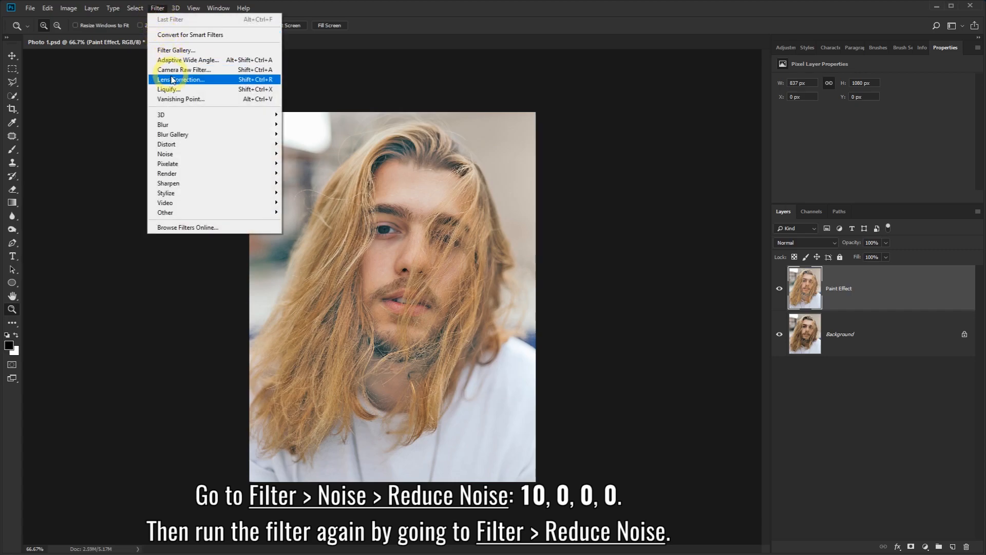
pyautogui.moveTo(174, 154)
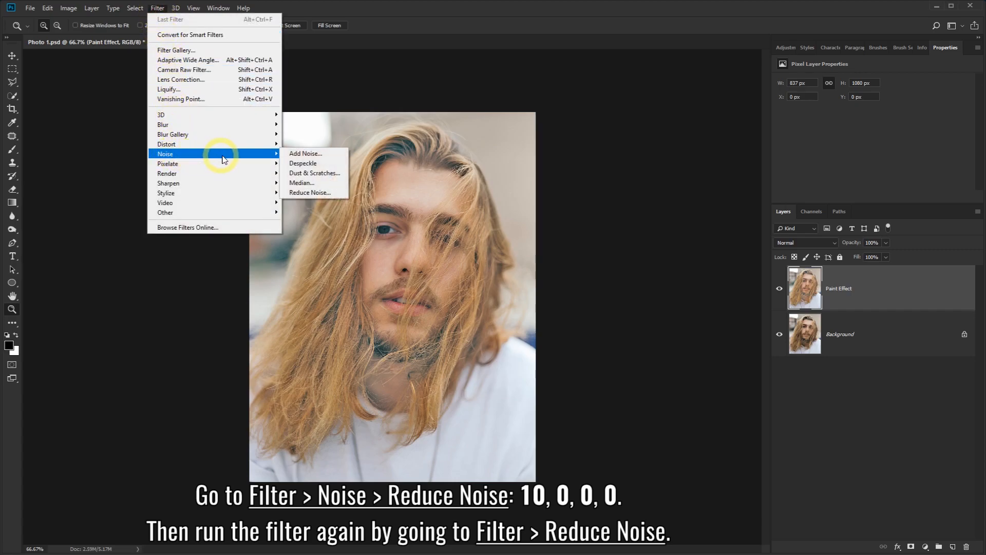
pyautogui.click(316, 193)
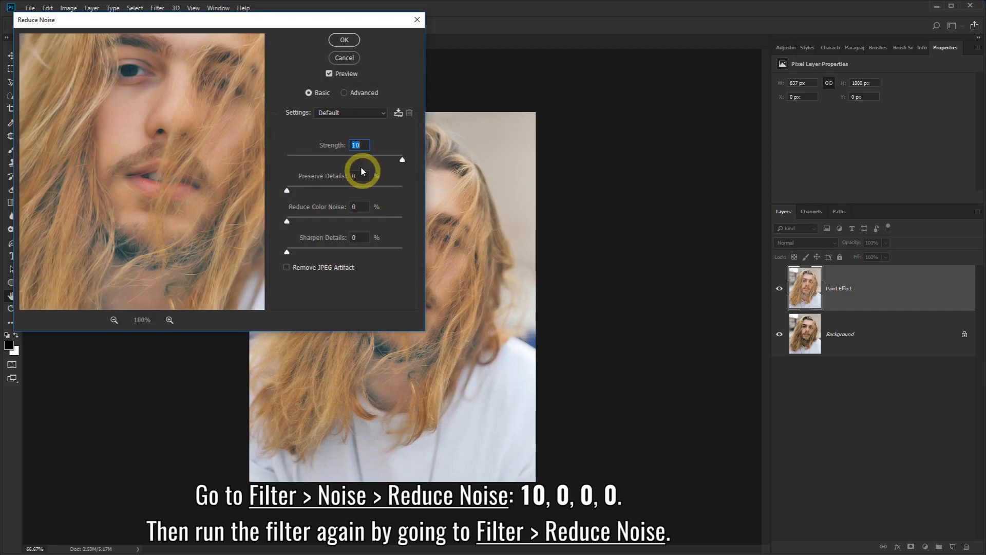
pyautogui.click(343, 40)
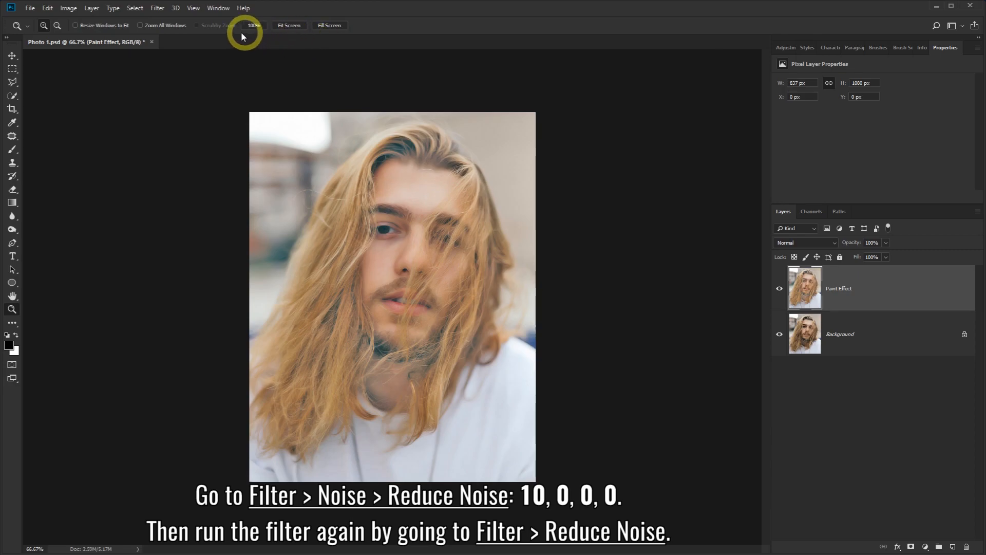
pyautogui.click(158, 9)
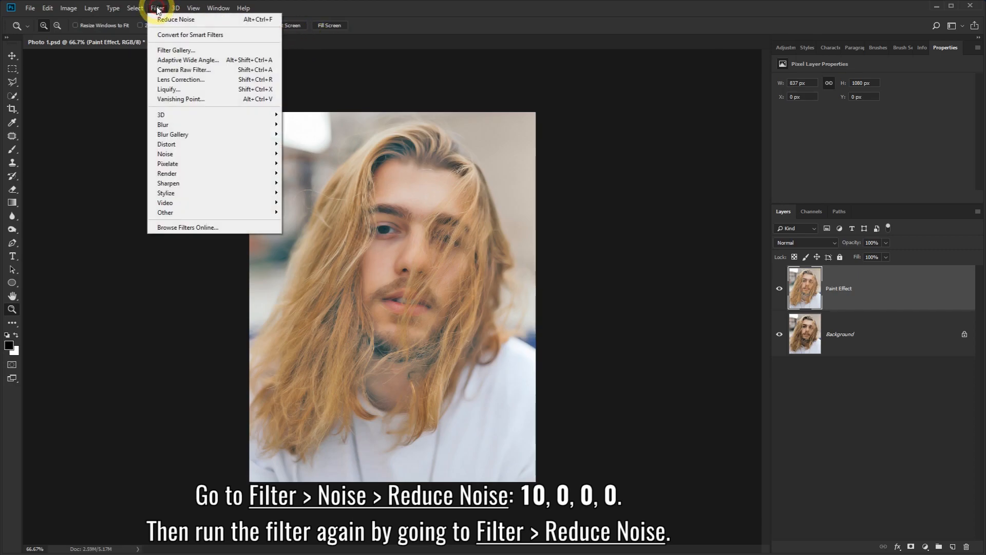
pyautogui.click(201, 20)
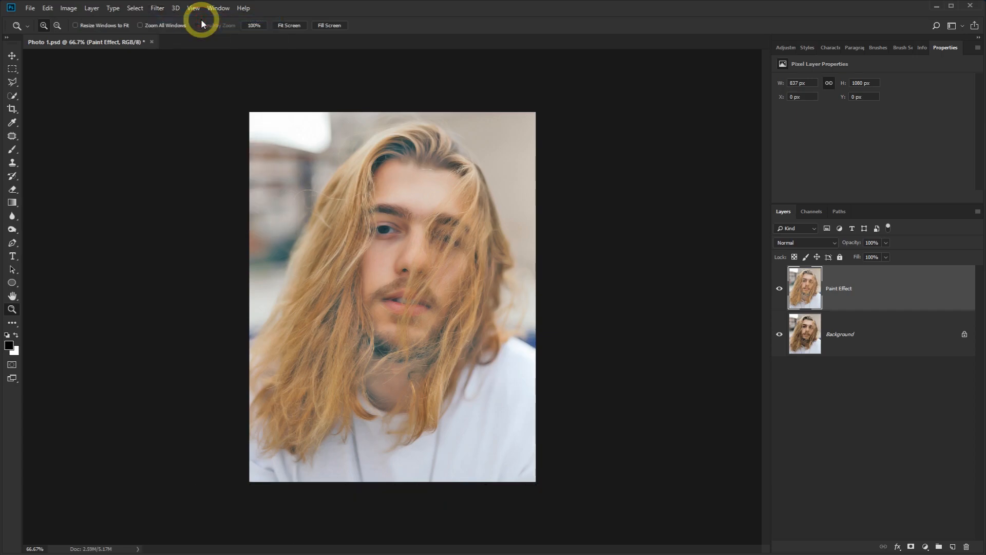
# Step: Apply the Filter Gallery's artistic Film Grain effect to the Paint Effect layer with Grain 0, Highlight Area 0 and Intensity 10
pyautogui.click(156, 8)
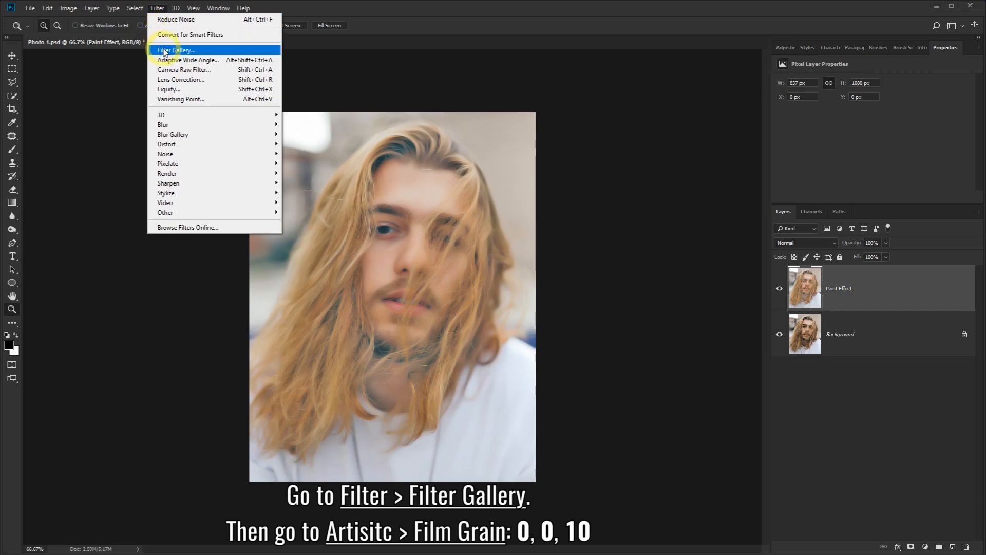
pyautogui.click(196, 51)
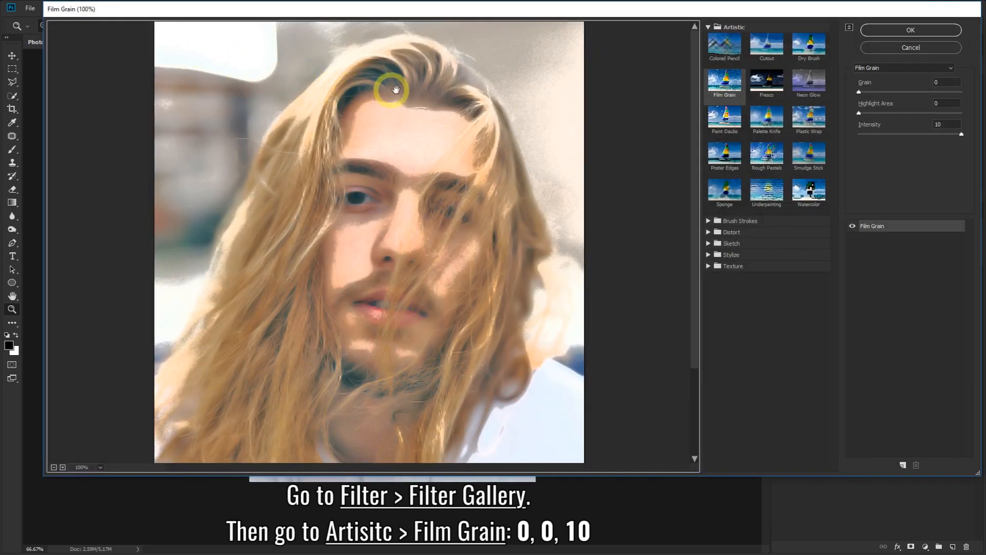
pyautogui.click(709, 28)
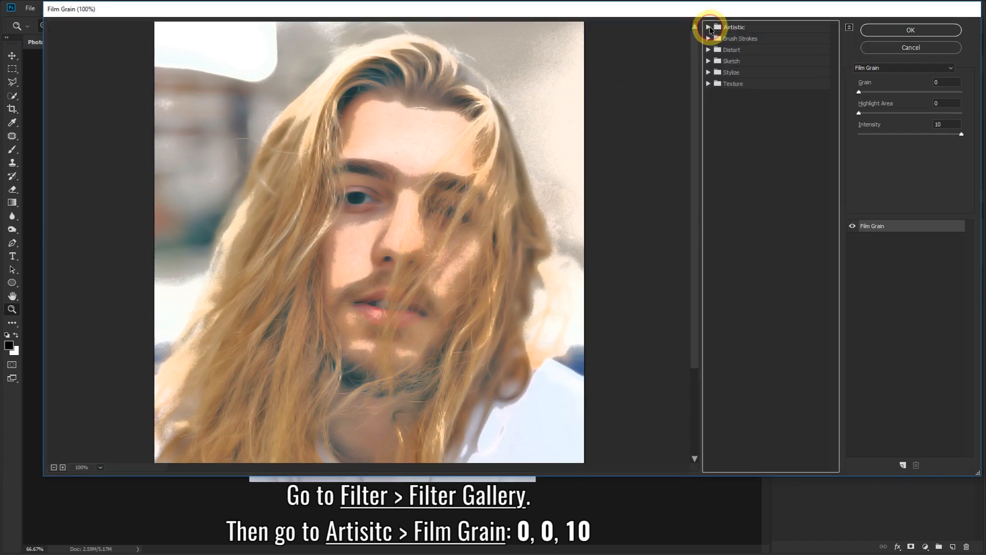
pyautogui.click(707, 28)
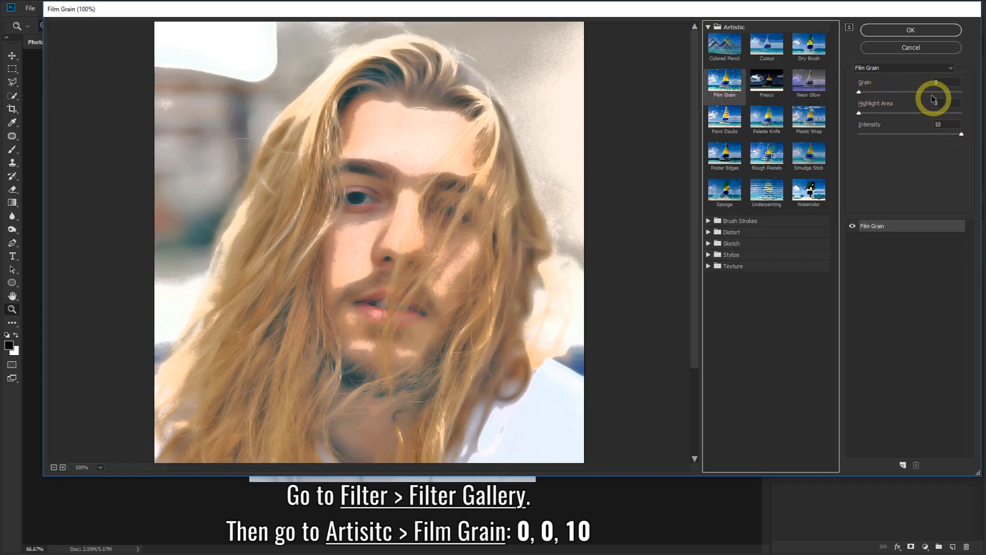
pyautogui.click(897, 32)
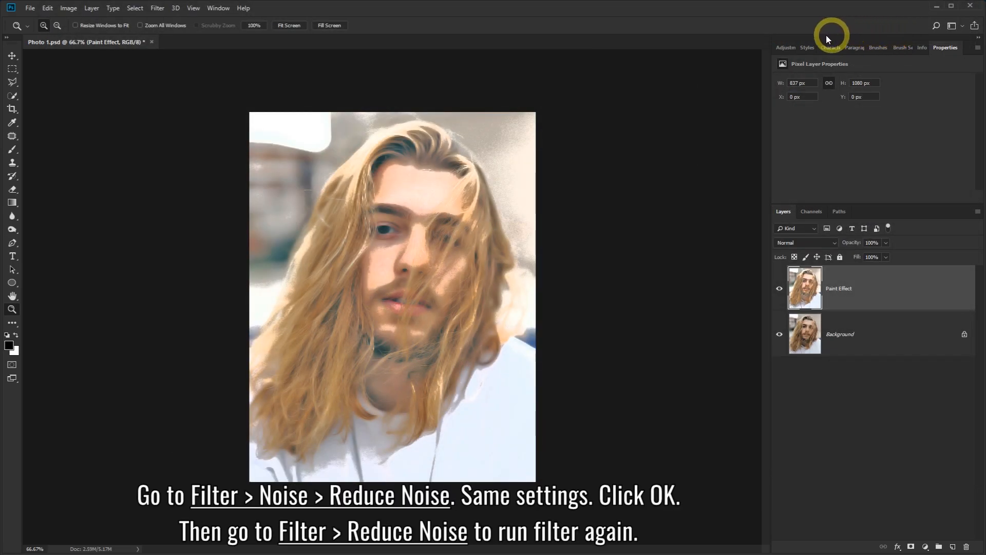
# Step: Smooth the film-grained Paint Effect layer with two more passes of Reduce Noise at Strength 10 and all other values 0
pyautogui.click(159, 11)
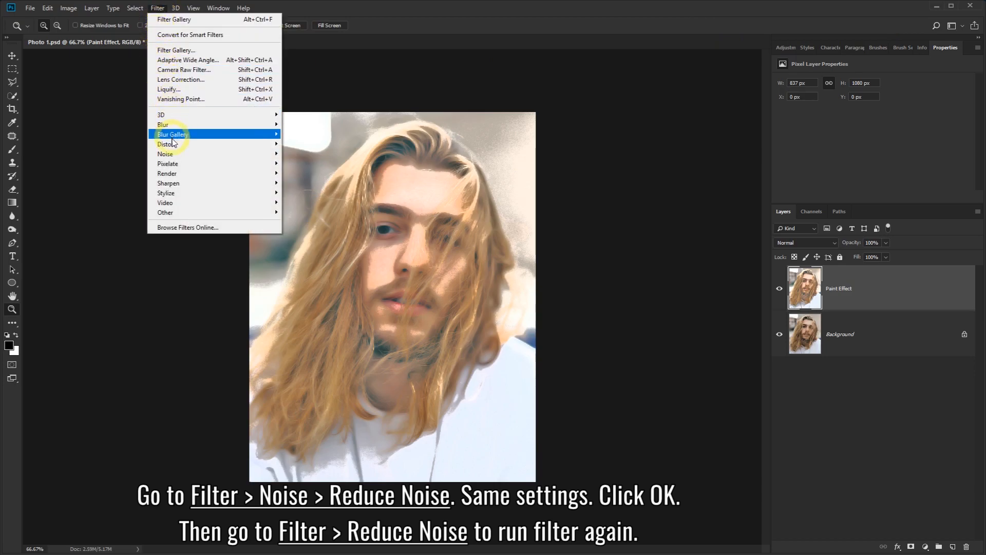
pyautogui.moveTo(220, 154)
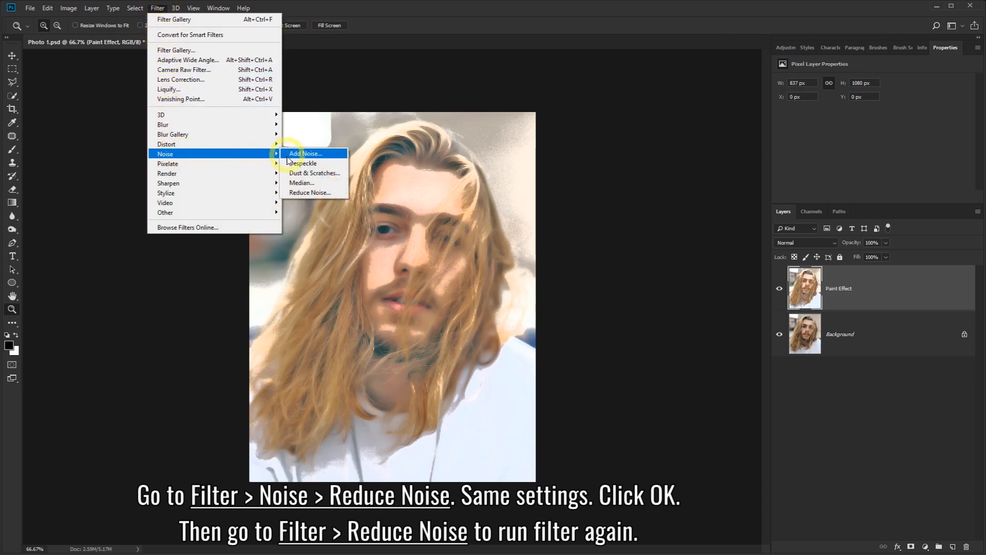
pyautogui.click(314, 193)
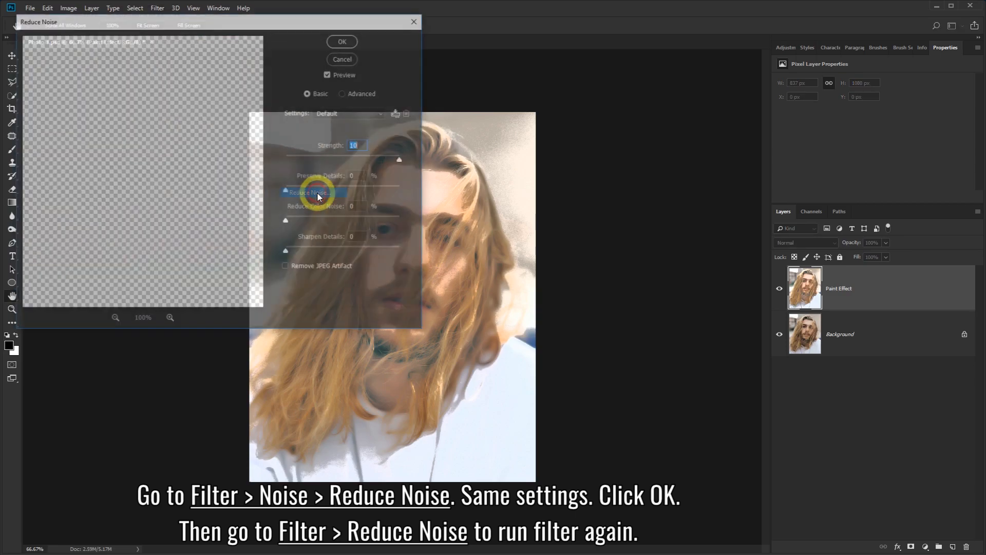
pyautogui.click(345, 41)
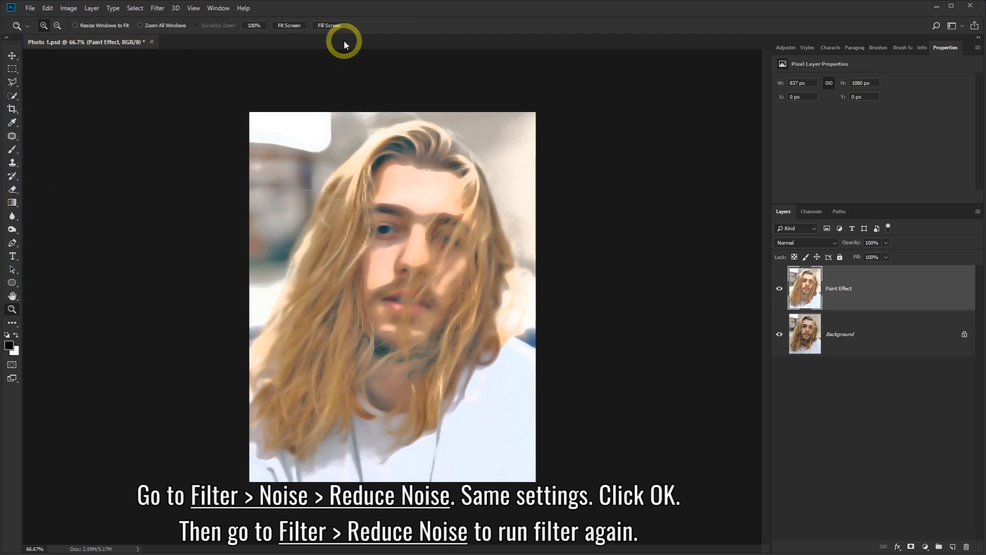
pyautogui.click(158, 8)
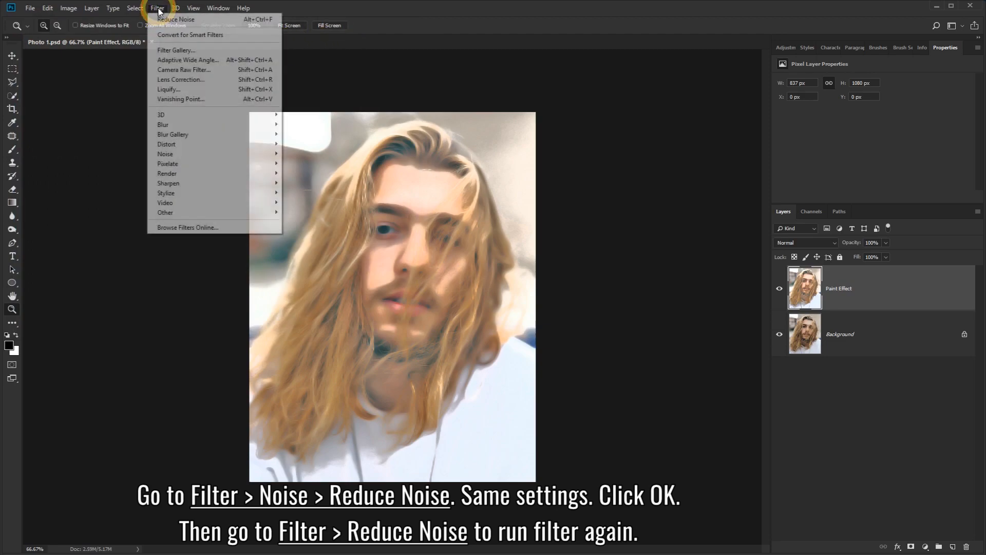
pyautogui.click(182, 19)
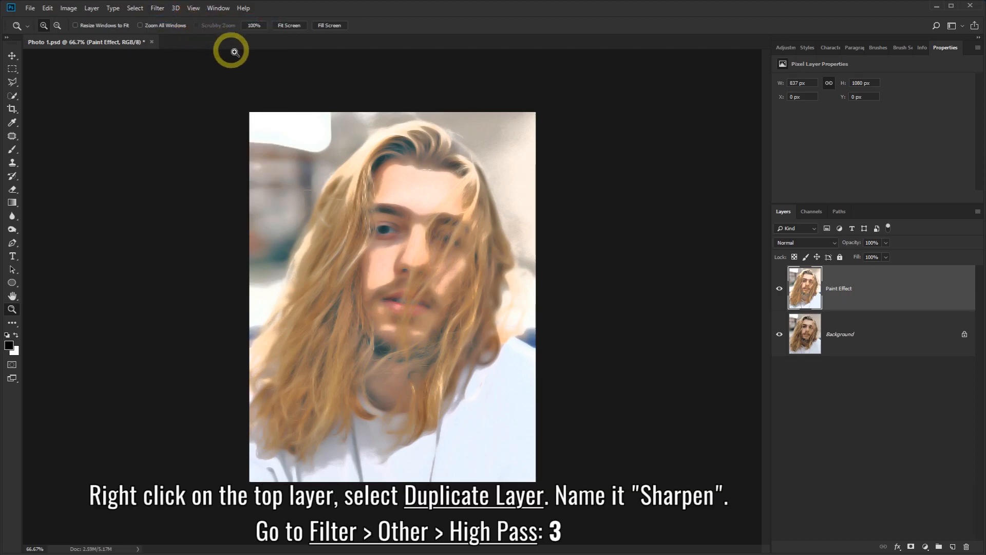
# Step: Duplicate the Paint Effect layer and name the copy "Sharpen"
pyautogui.rightClick(907, 282)
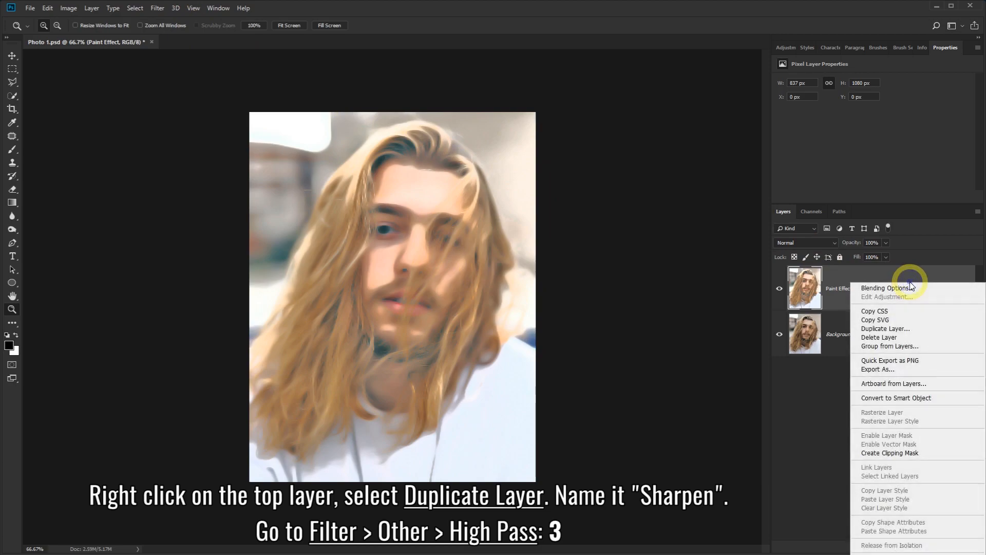
pyautogui.click(918, 331)
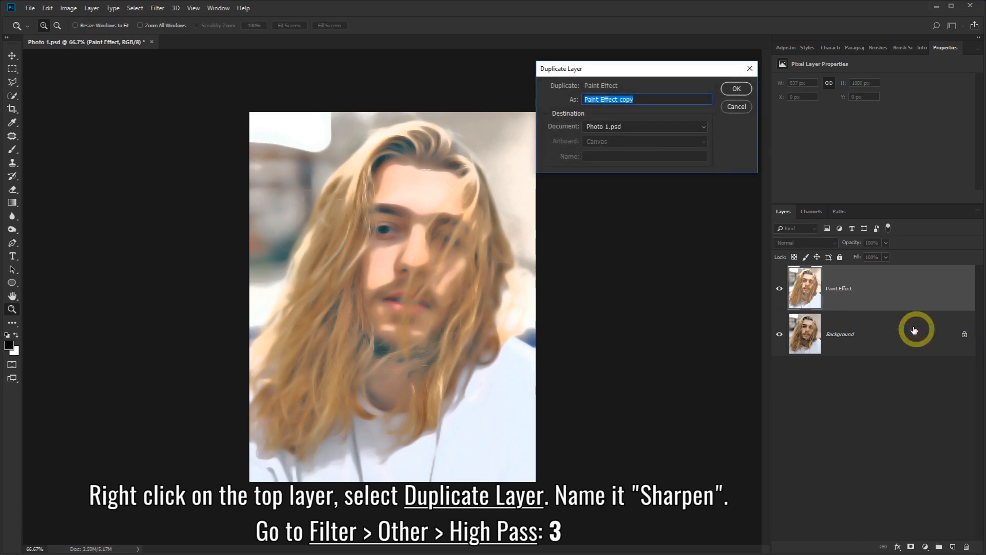
pyautogui.write('Sharpen')
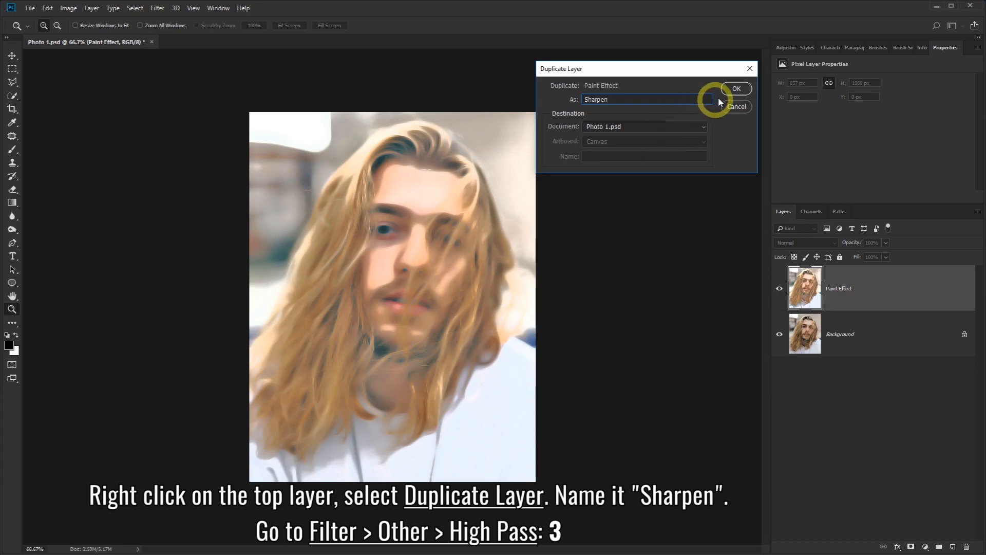
pyautogui.click(735, 89)
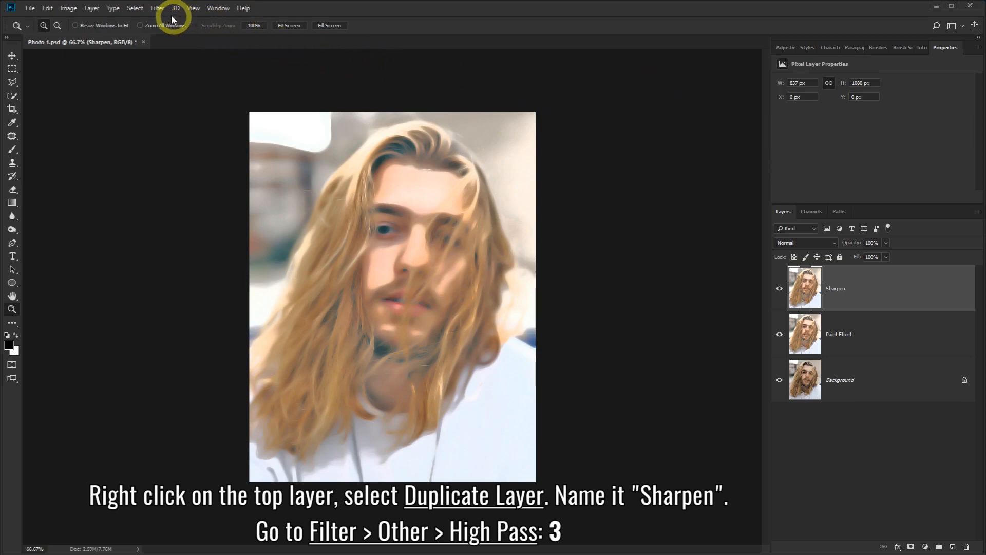
# Step: Apply the High Pass filter to the Sharpen layer with a radius of 3.0 pixels
pyautogui.click(156, 8)
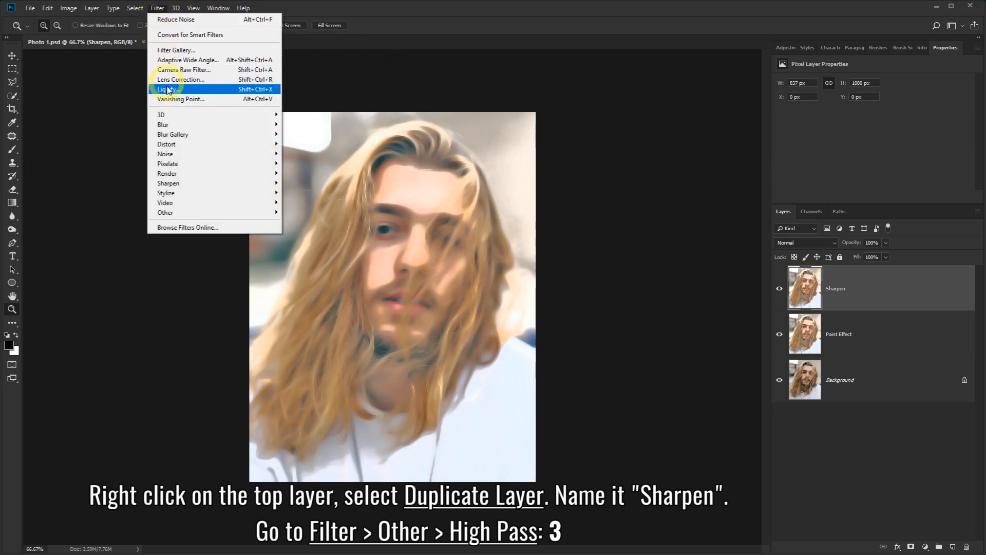
pyautogui.moveTo(167, 213)
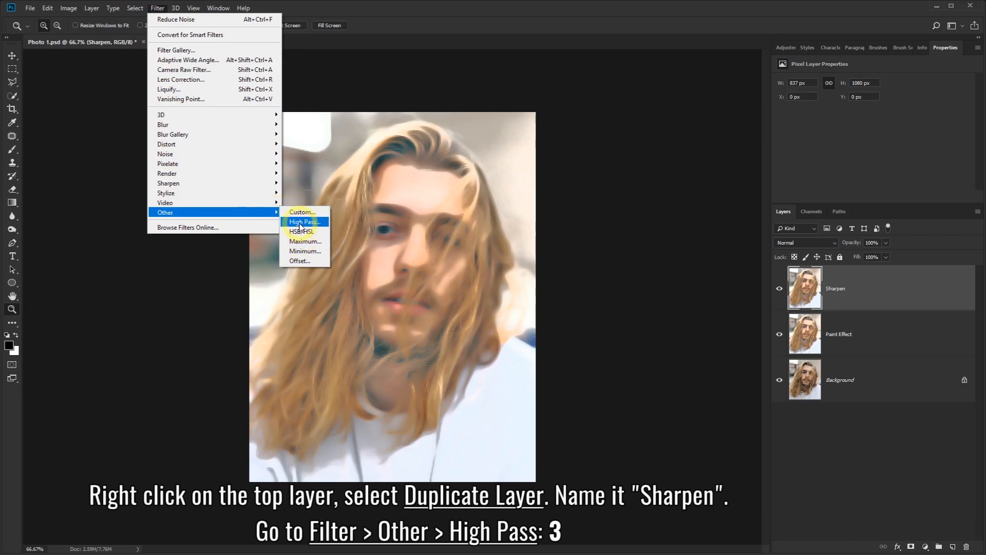
pyautogui.click(314, 222)
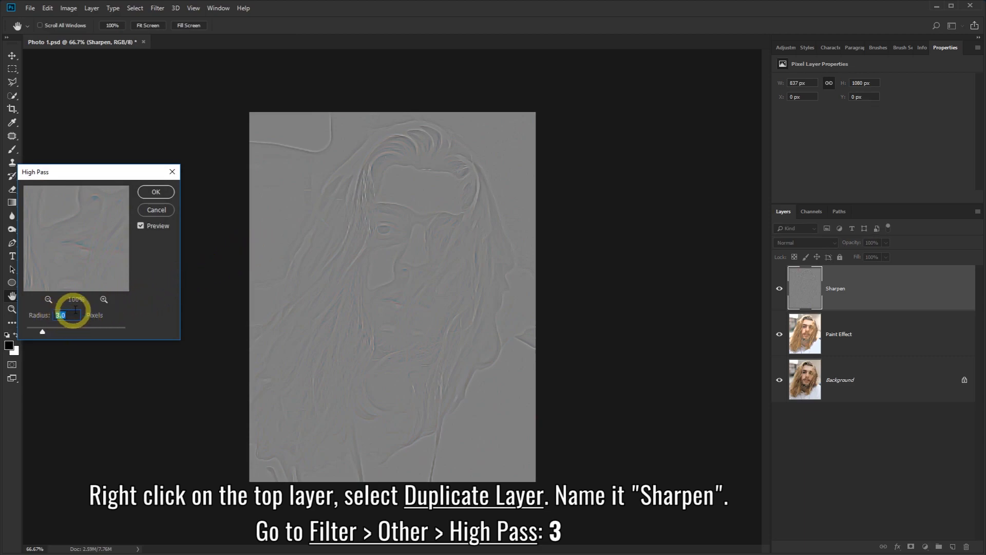
pyautogui.click(157, 193)
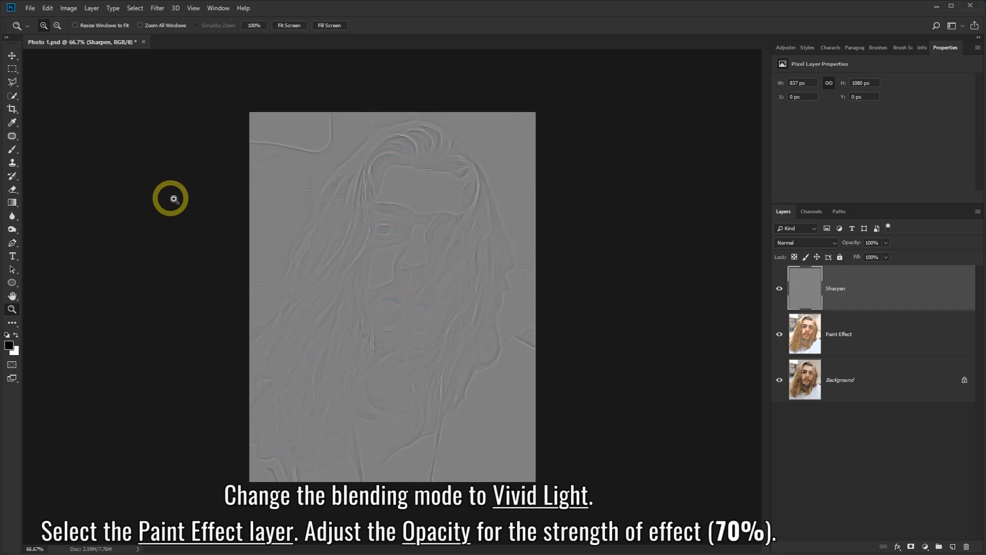
# Step: Set the Sharpen layer's blending mode to Vivid Light and toggle its visibility to compare the sharpening
pyautogui.click(833, 243)
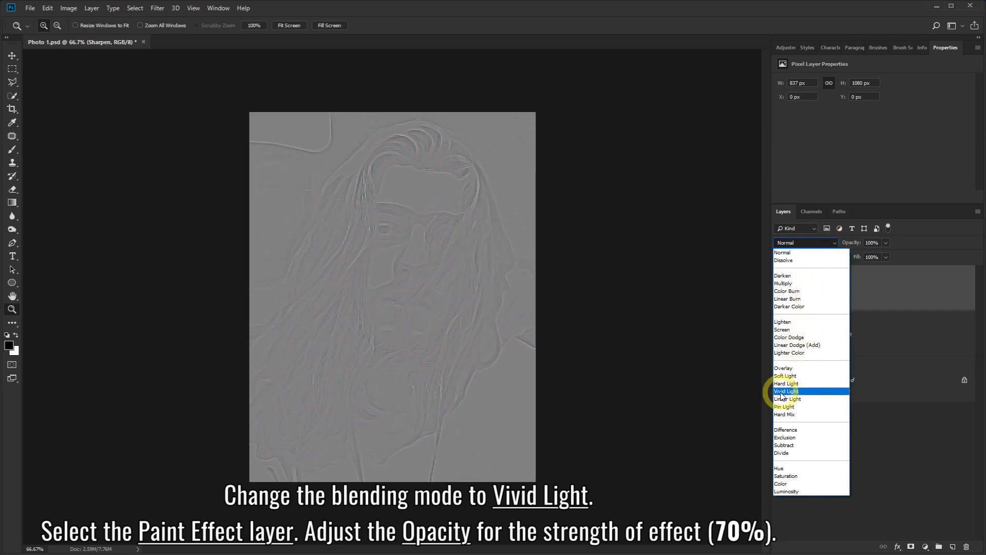
pyautogui.click(800, 391)
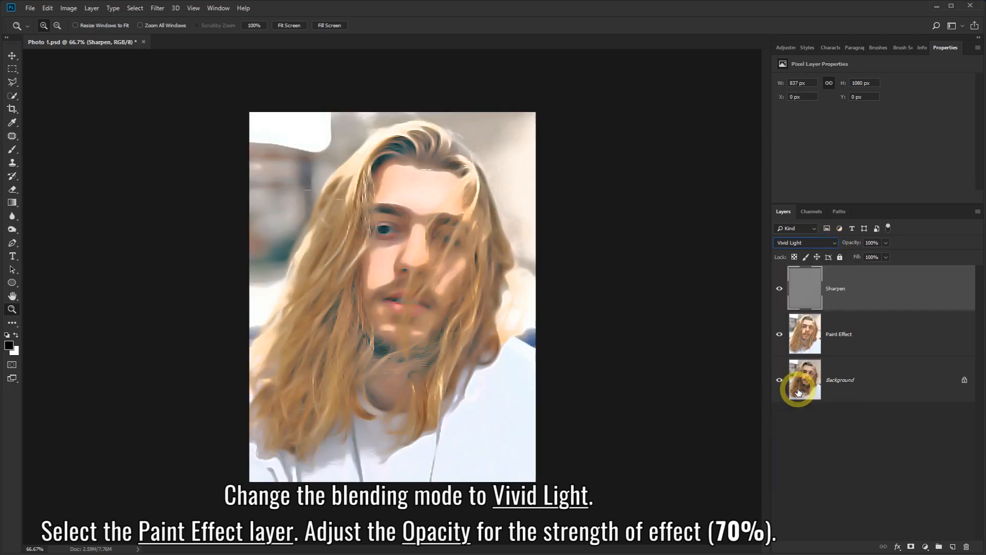
pyautogui.click(779, 289)
pyautogui.click(780, 290)
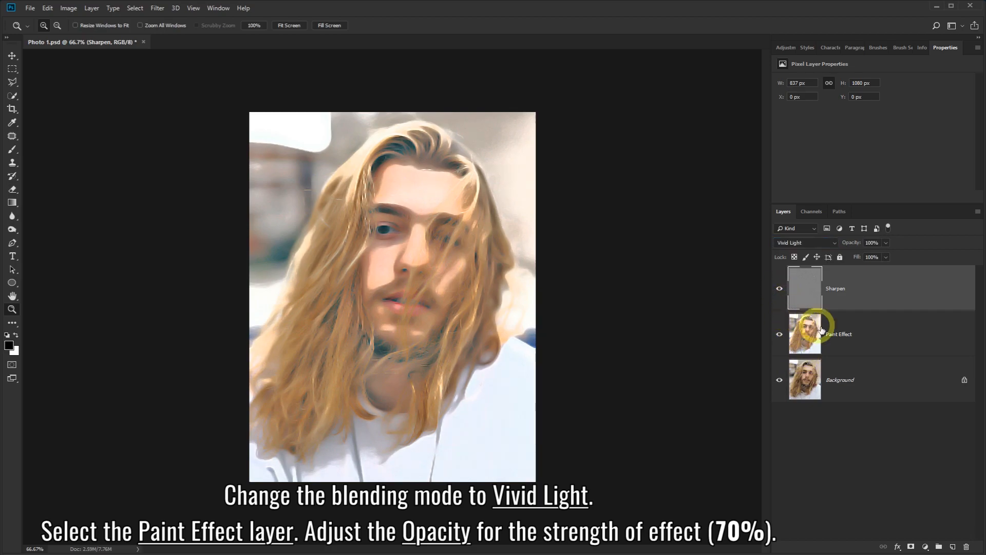
# Step: Lower the Paint Effect layer's opacity to 70%
pyautogui.click(863, 334)
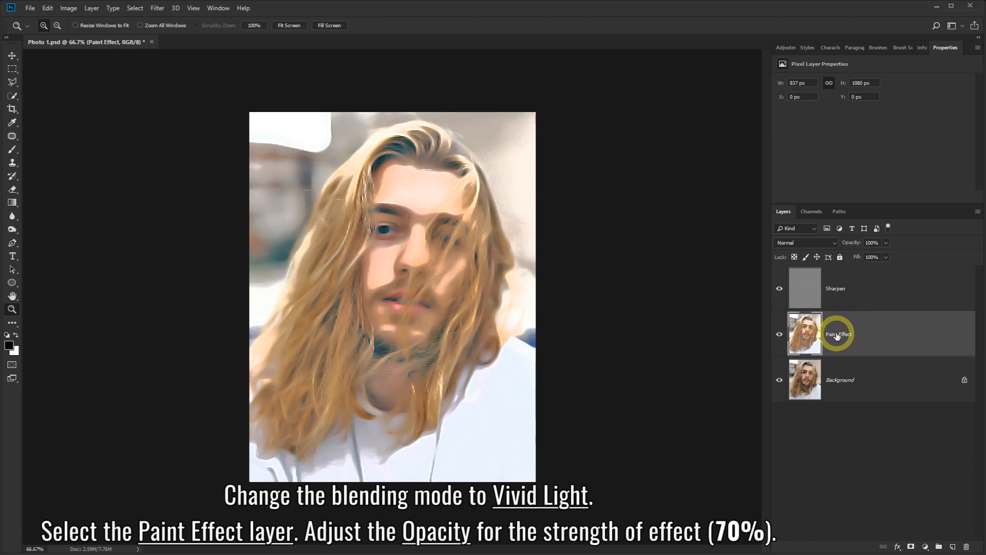
pyautogui.click(885, 242)
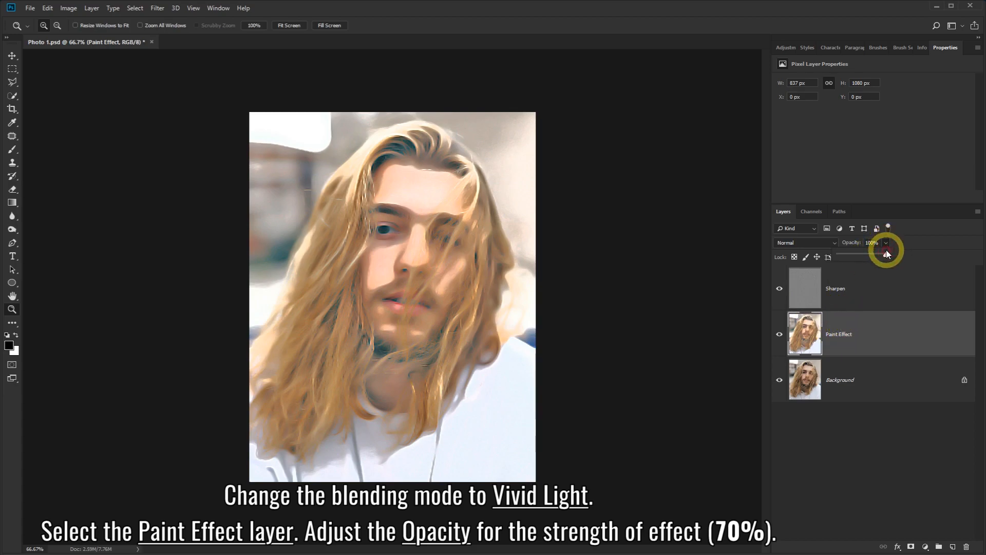
pyautogui.moveTo(887, 256)
pyautogui.mouseDown()
pyautogui.moveTo(832, 255)
pyautogui.moveTo(899, 253)
pyautogui.moveTo(876, 255)
pyautogui.mouseUp()
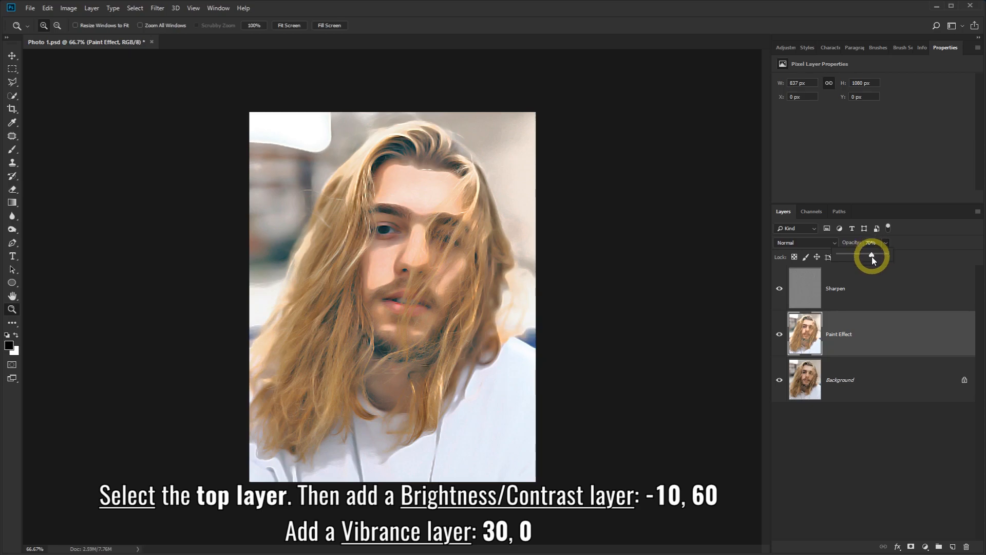
# Step: Above the Sharpen layer, add a Brightness/Contrast adjustment with Brightness -10 and Contrast 60, and a Vibrance adjustment with Vibrance +30 and Saturation 0
pyautogui.click(881, 289)
pyautogui.click(880, 287)
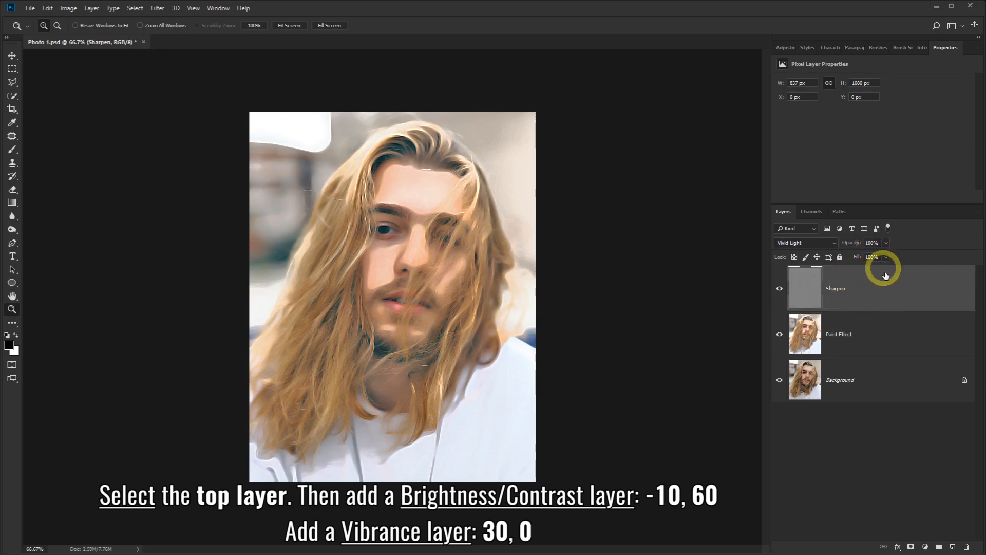
pyautogui.click(926, 547)
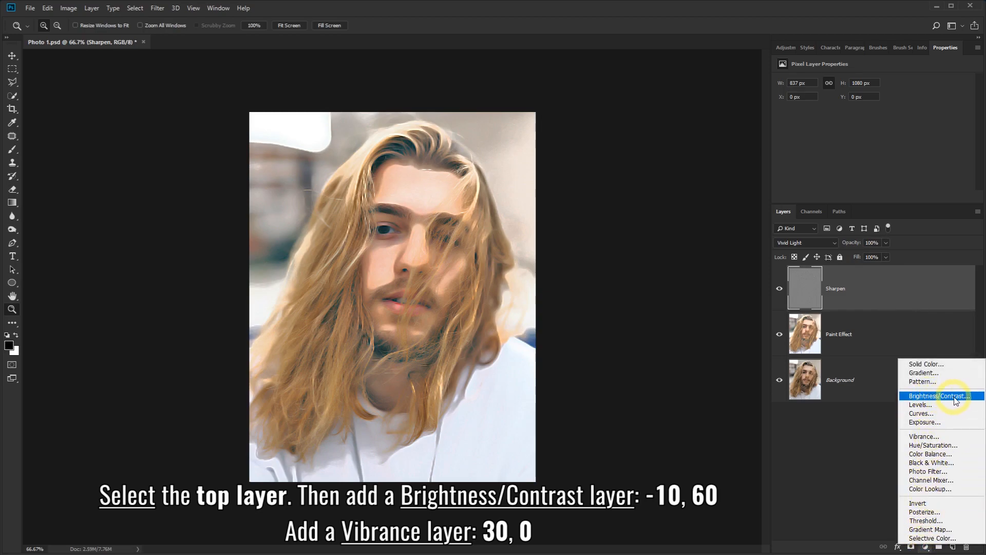
pyautogui.click(934, 397)
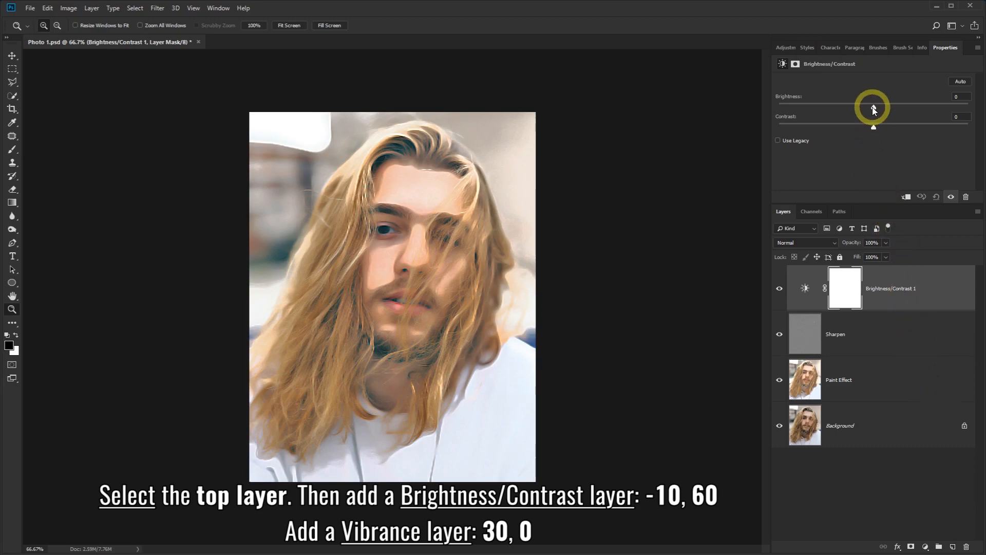
pyautogui.moveTo(873, 108); pyautogui.dragTo(867, 110)
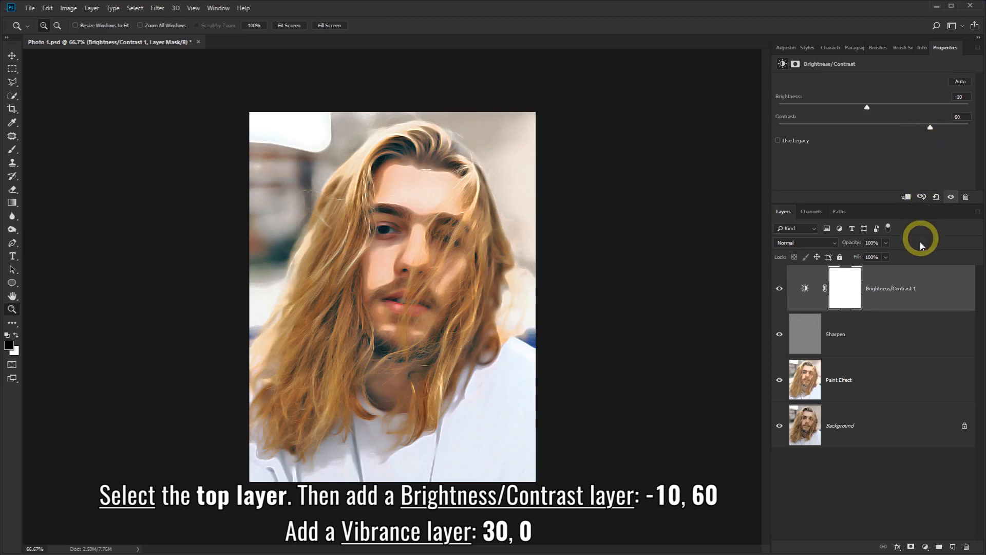
pyautogui.click(925, 546)
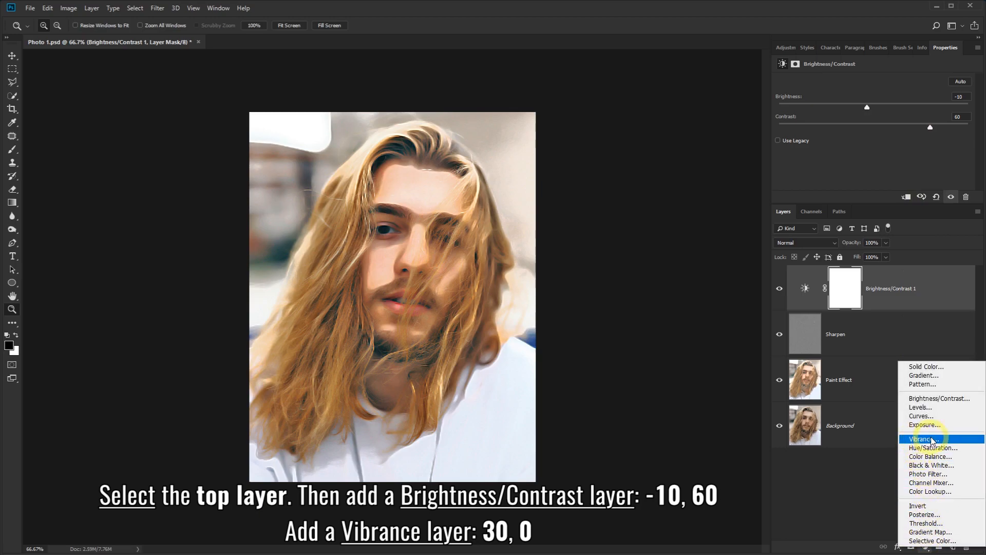
pyautogui.click(914, 440)
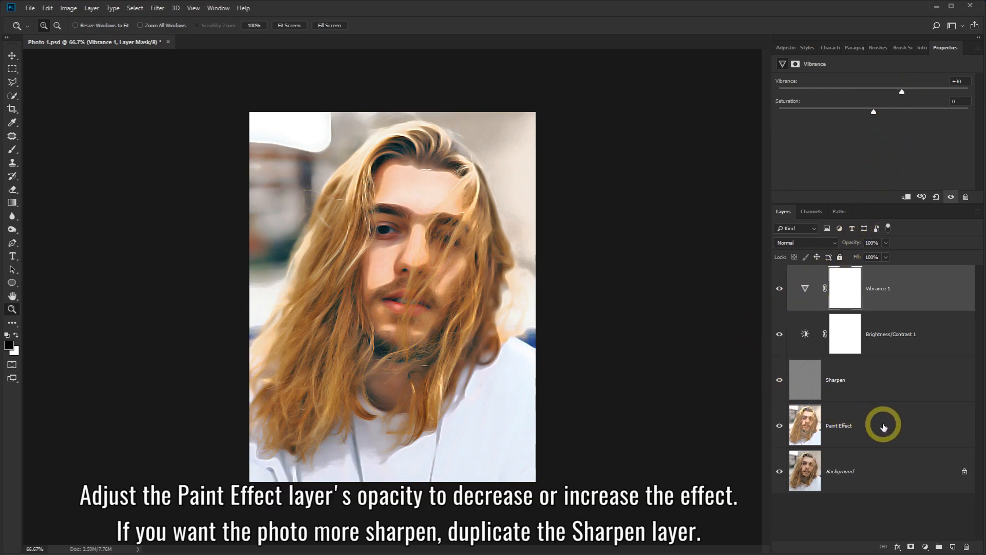
# Step: Try out different opacity values on the Paint Effect layer and on the Sharpen layer
pyautogui.click(883, 426)
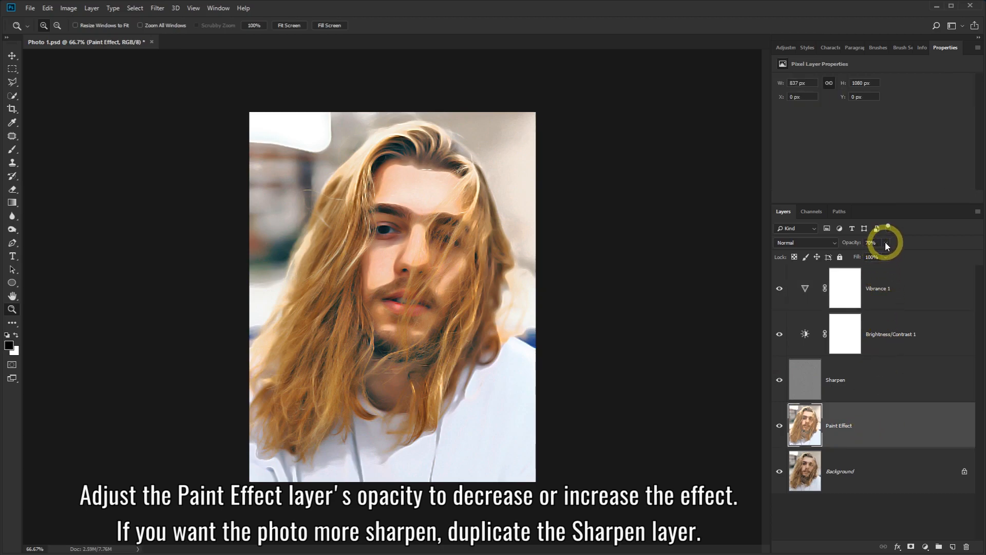
pyautogui.moveTo(895, 253)
pyautogui.mouseDown()
pyautogui.moveTo(908, 252)
pyautogui.moveTo(871, 255)
pyautogui.moveTo(885, 255)
pyautogui.mouseUp()
pyautogui.click(867, 385)
pyautogui.click(867, 384)
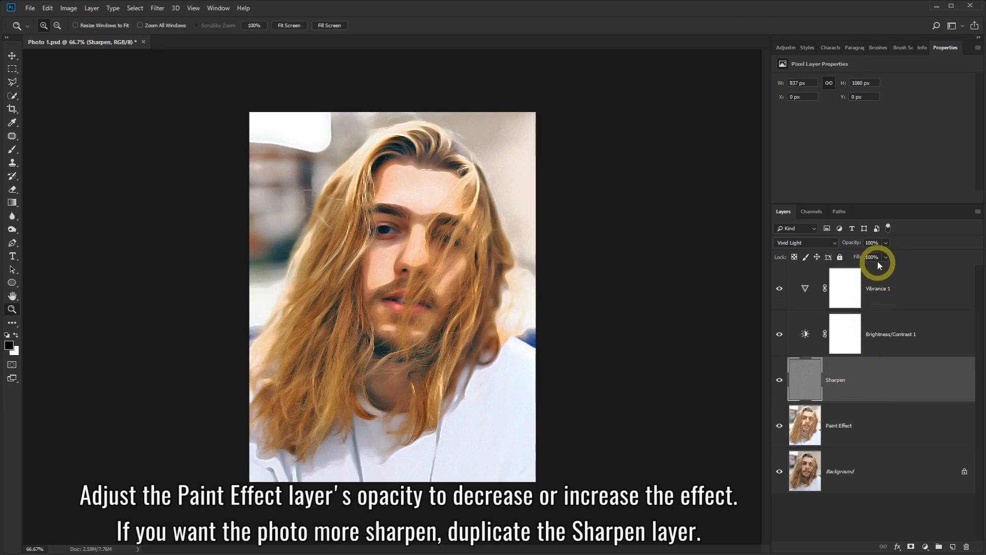
pyautogui.click(886, 244)
pyautogui.moveTo(887, 258)
pyautogui.mouseDown()
pyautogui.moveTo(830, 253)
pyautogui.moveTo(888, 248)
pyautogui.mouseUp()
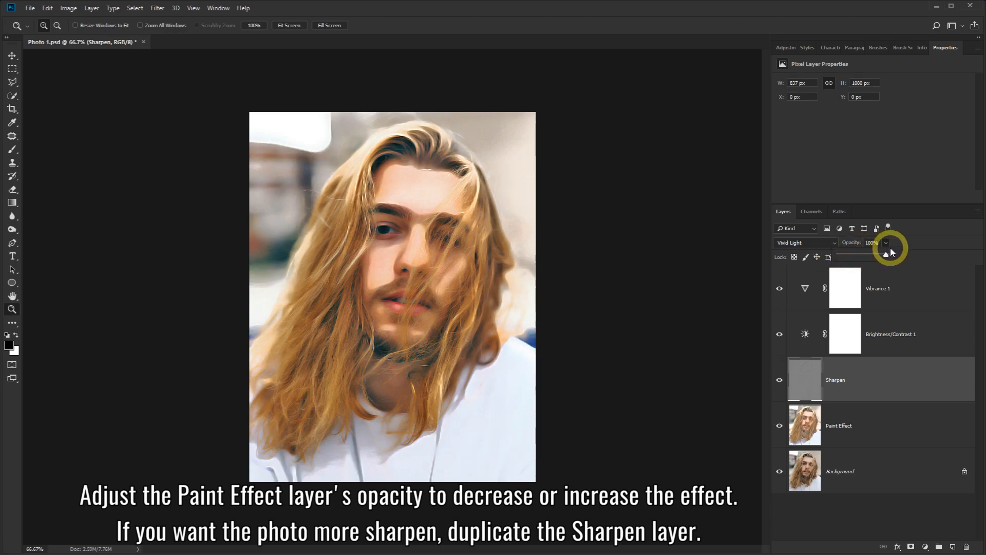
pyautogui.click(888, 368)
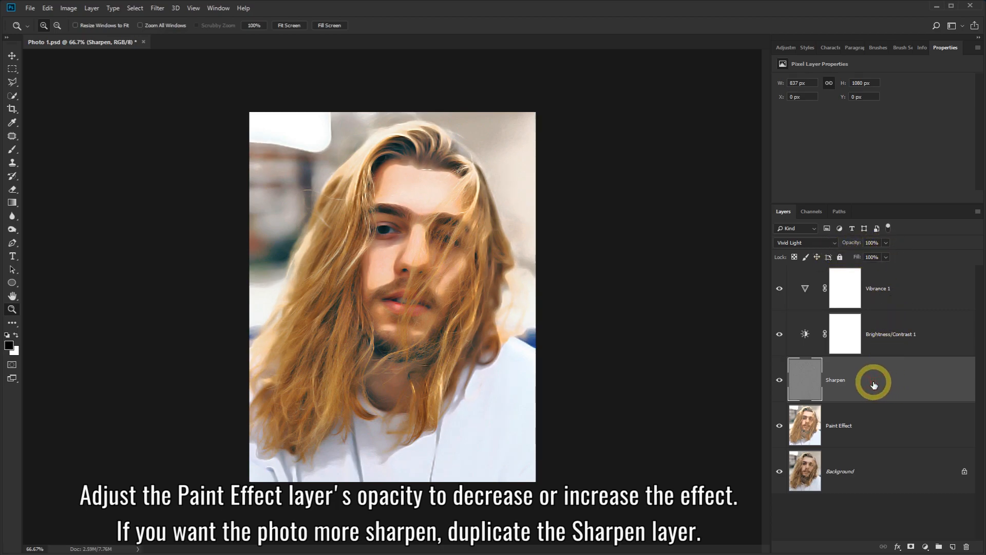
# Step: Try stronger sharpening by duplicating the Sharpen layer twice, and delete both copies
pyautogui.moveTo(891, 378); pyautogui.dragTo(955, 549)
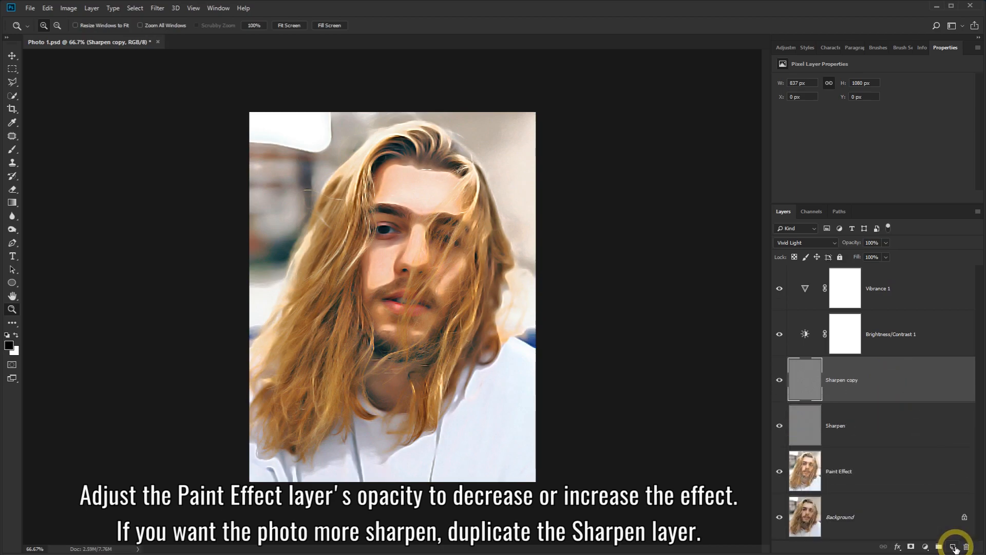
pyautogui.moveTo(904, 381); pyautogui.dragTo(953, 548)
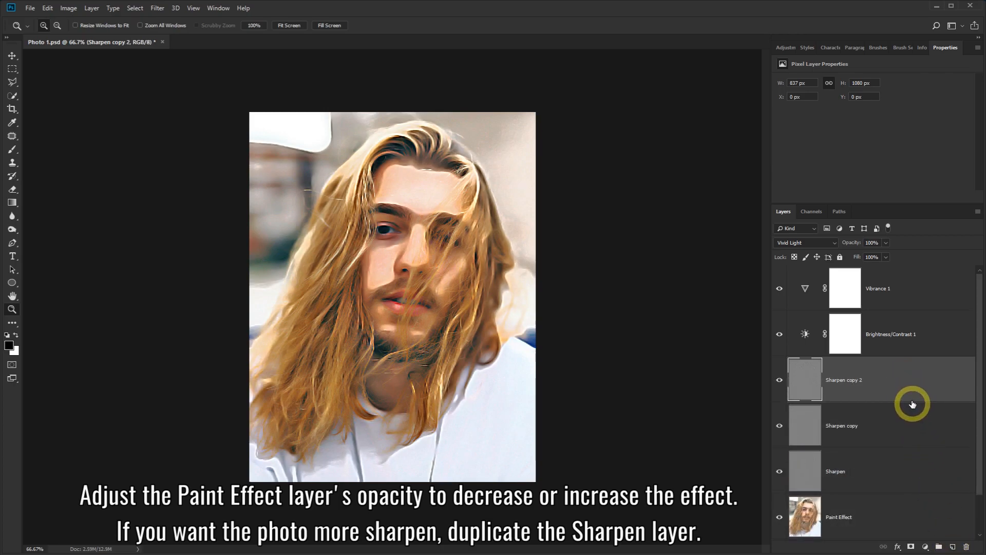
pyautogui.moveTo(897, 380); pyautogui.dragTo(965, 546)
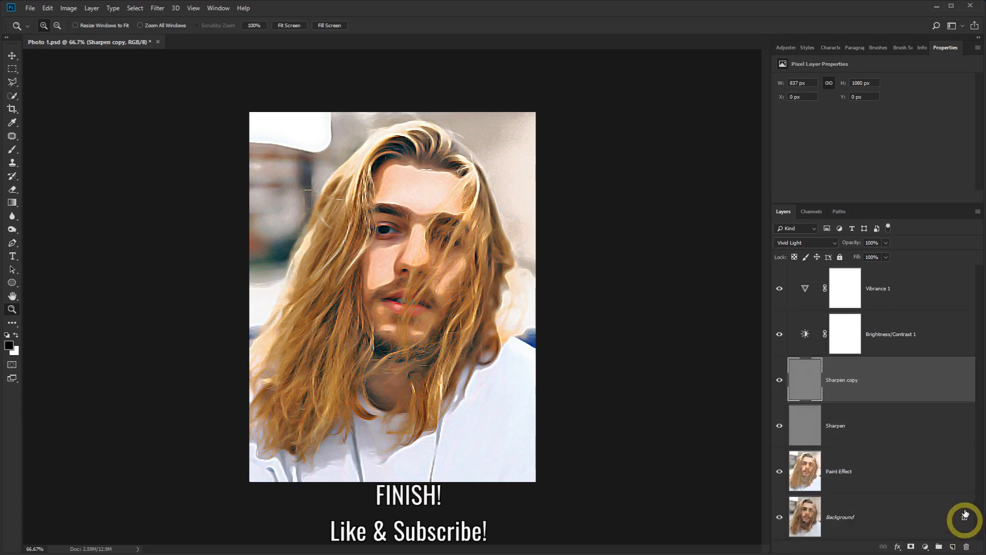
pyautogui.moveTo(920, 380); pyautogui.dragTo(965, 547)
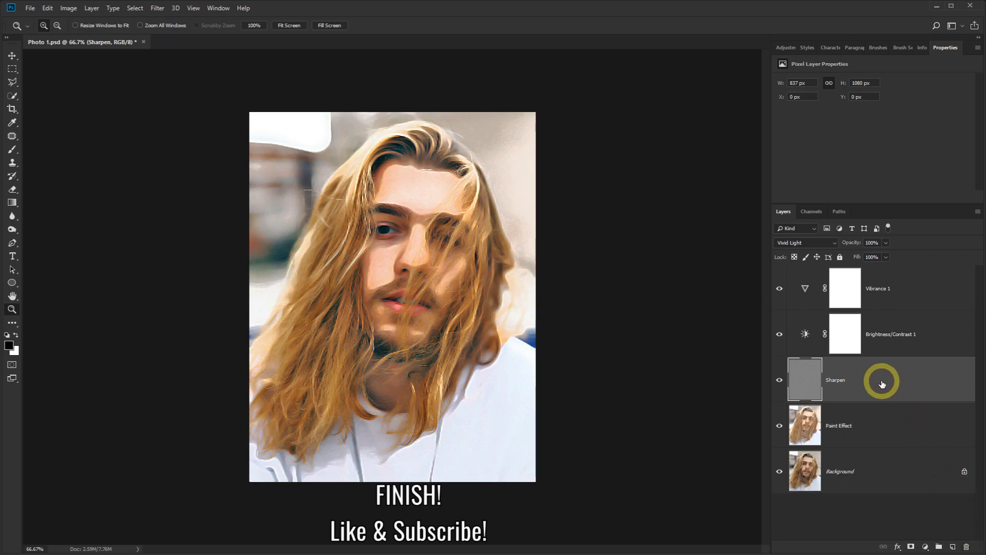
# Step: Reduce the Sharpen layer's opacity to 90%
pyautogui.click(885, 243)
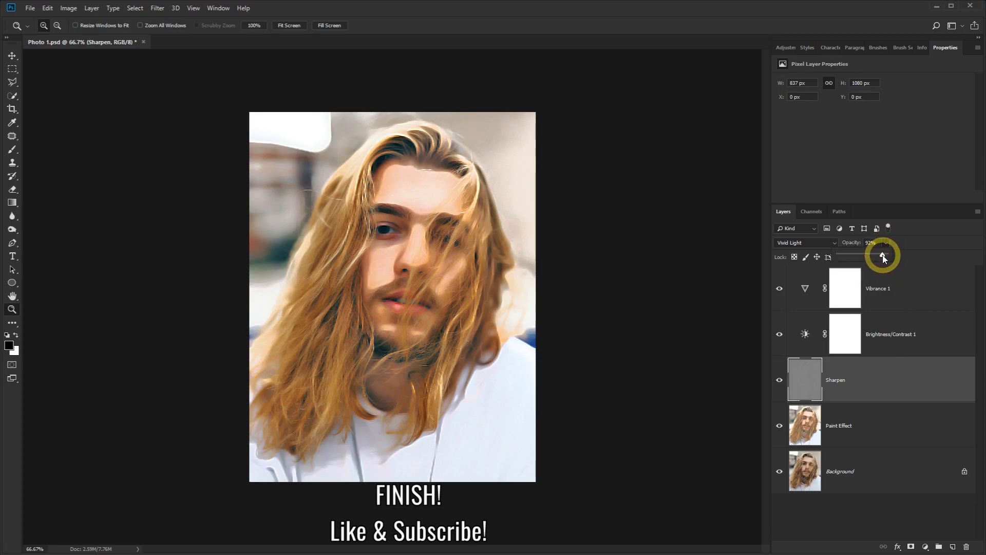
pyautogui.moveTo(882, 257); pyautogui.dragTo(887, 255)
pyautogui.click(885, 242)
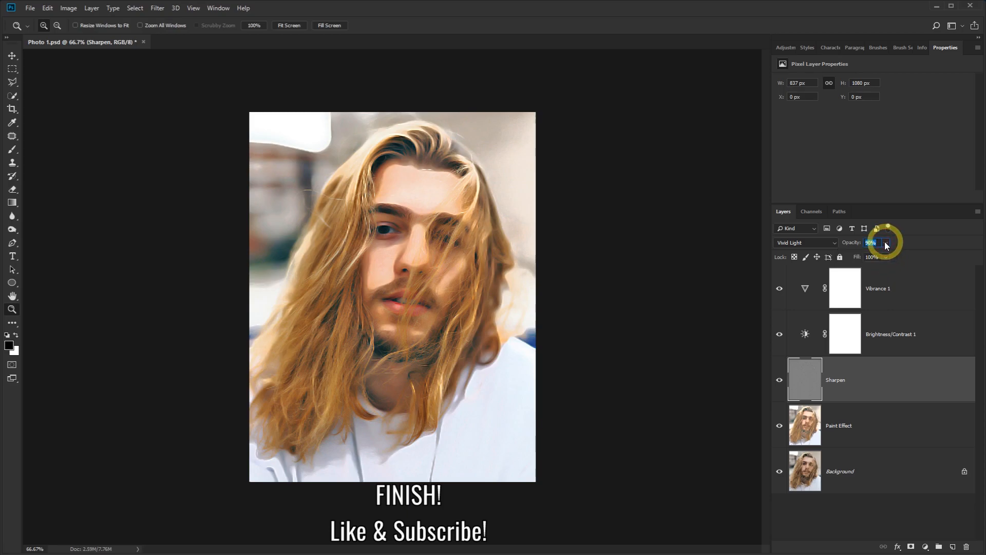